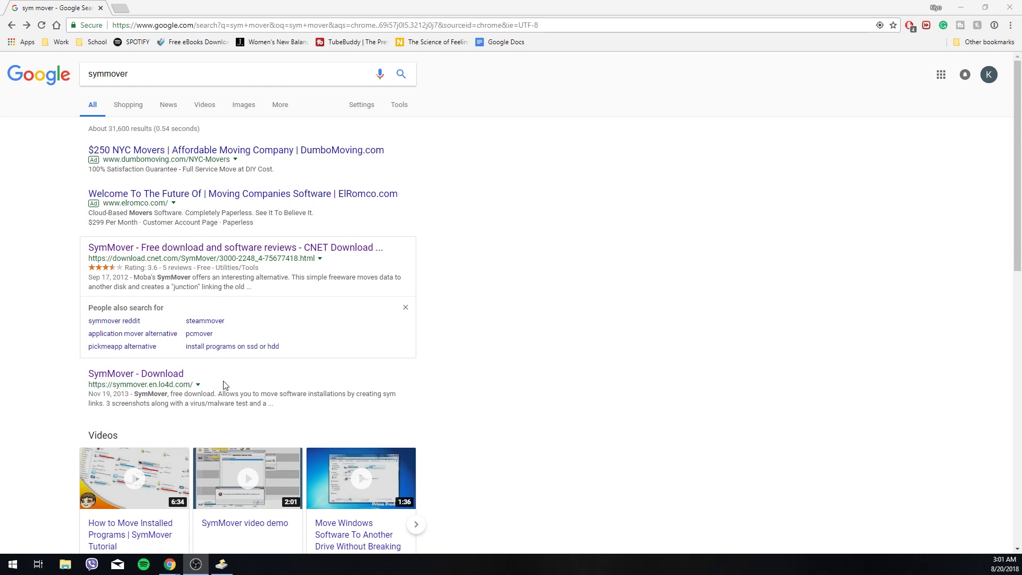
Step: Launch SymMover from the Start menu's Recently added list and approve the UAC prompt
click(237, 384)
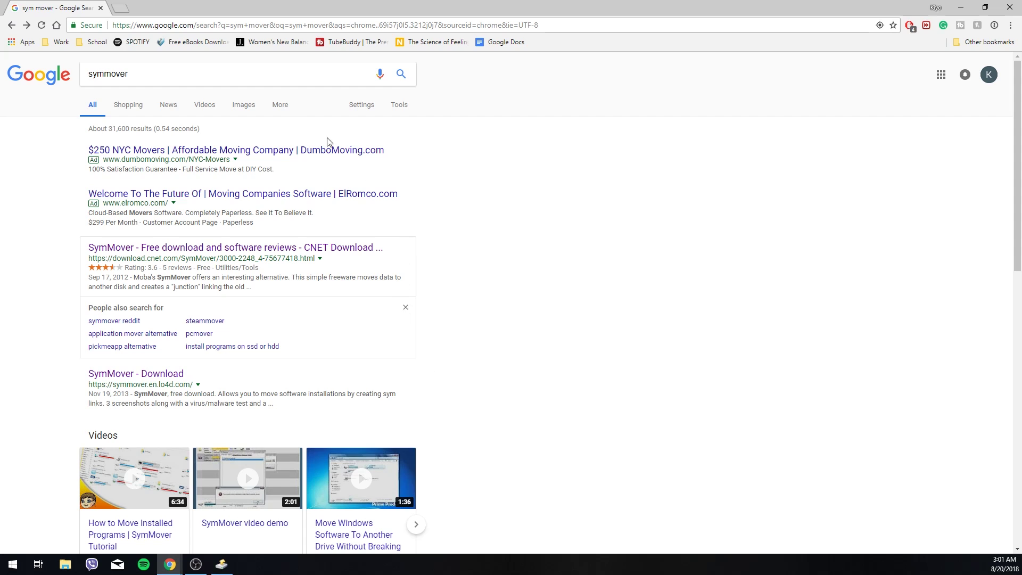
click(130, 73)
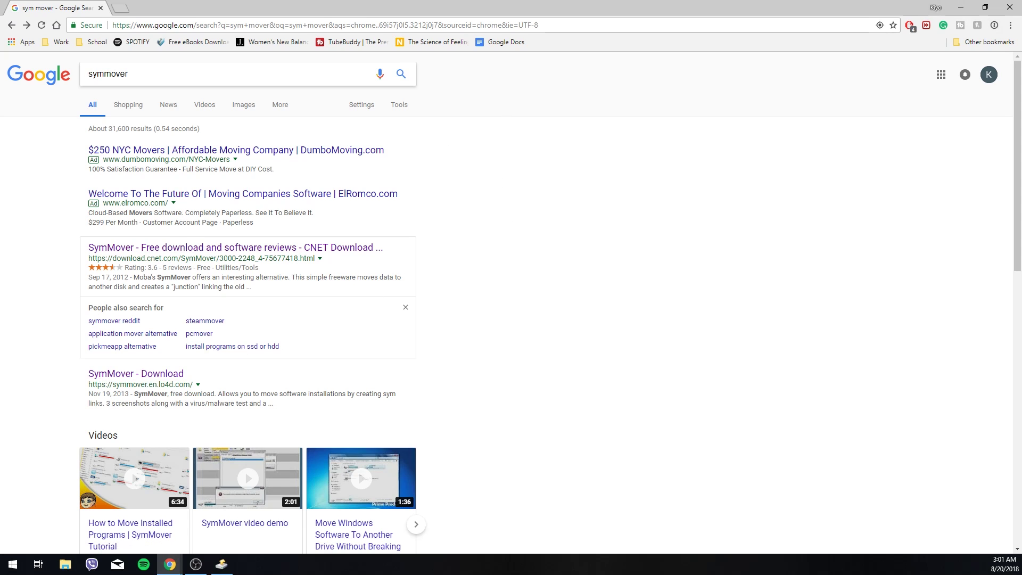
click(13, 564)
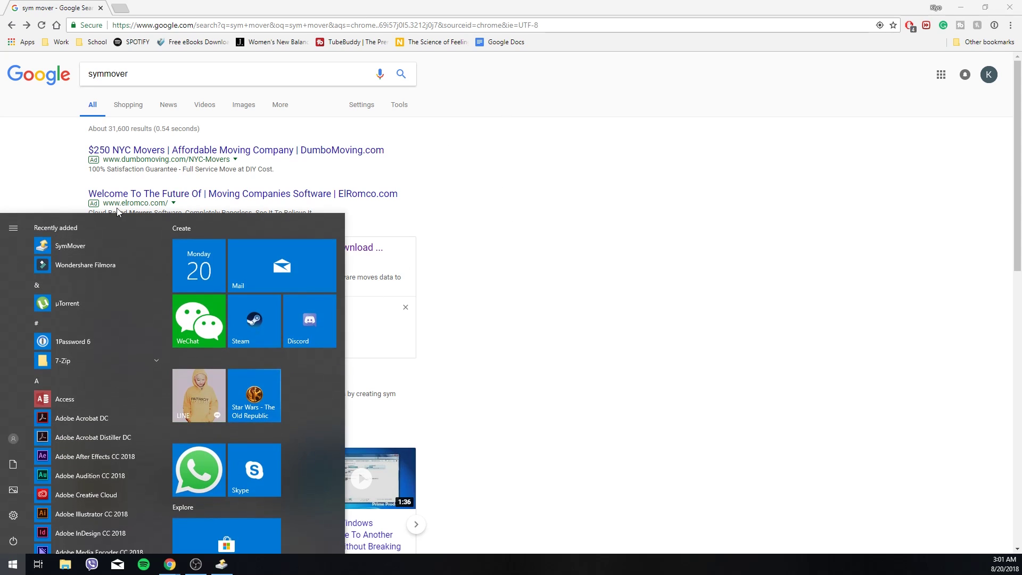
click(104, 252)
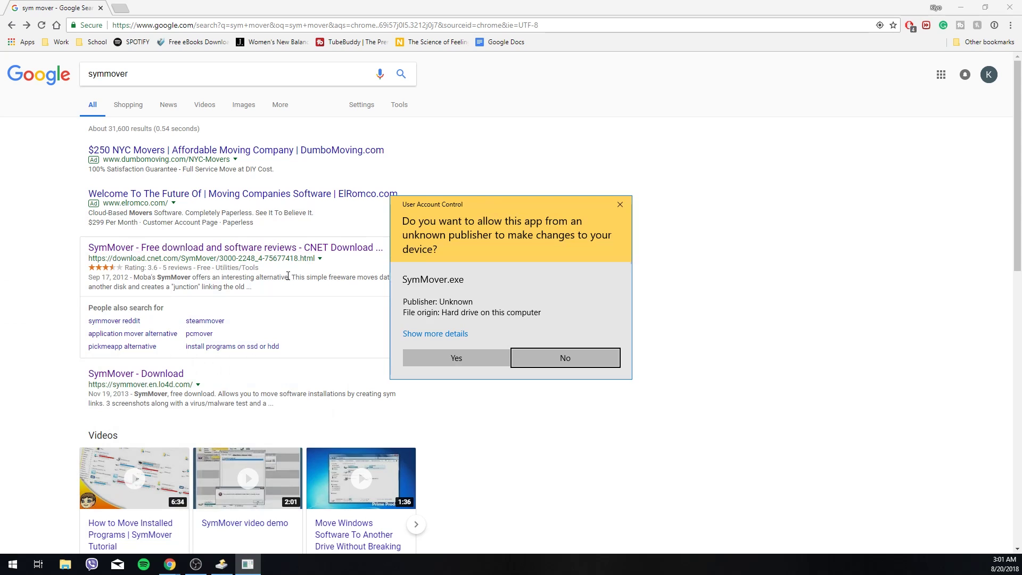
click(475, 353)
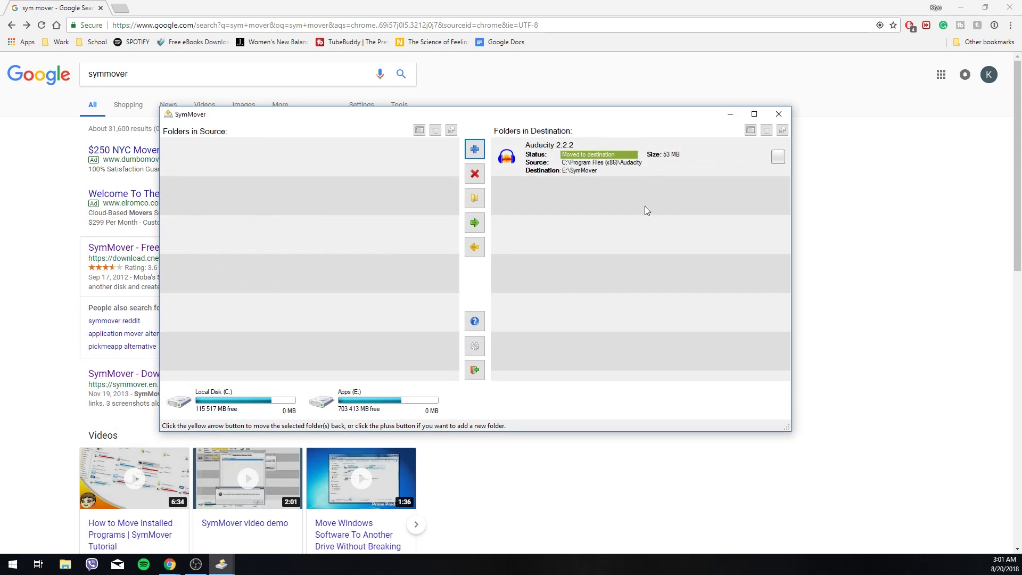
drag(496, 114, 452, 89)
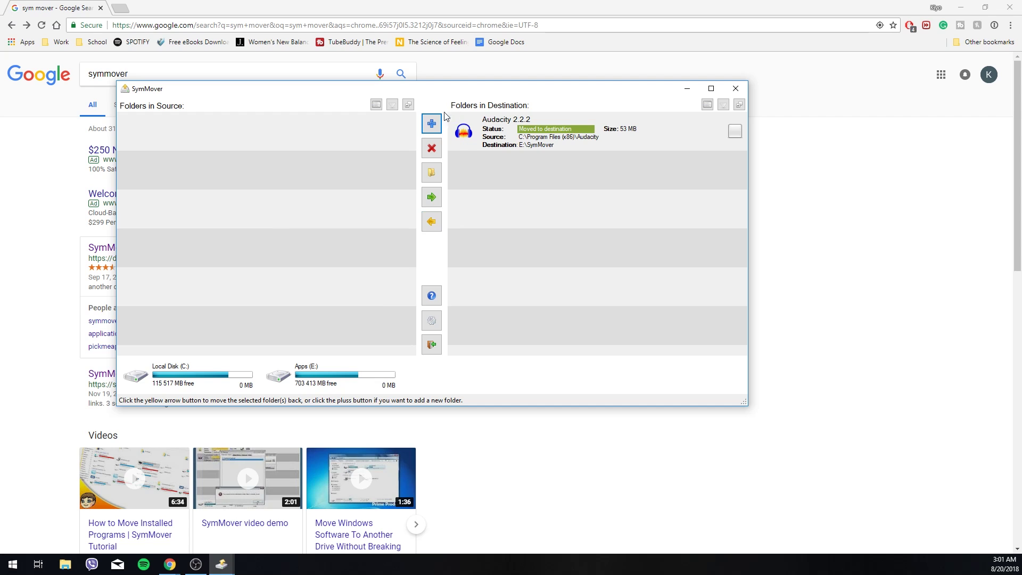
Step: In the installed-programs list, select Wondershare Video Converter Ultimate to move
click(431, 124)
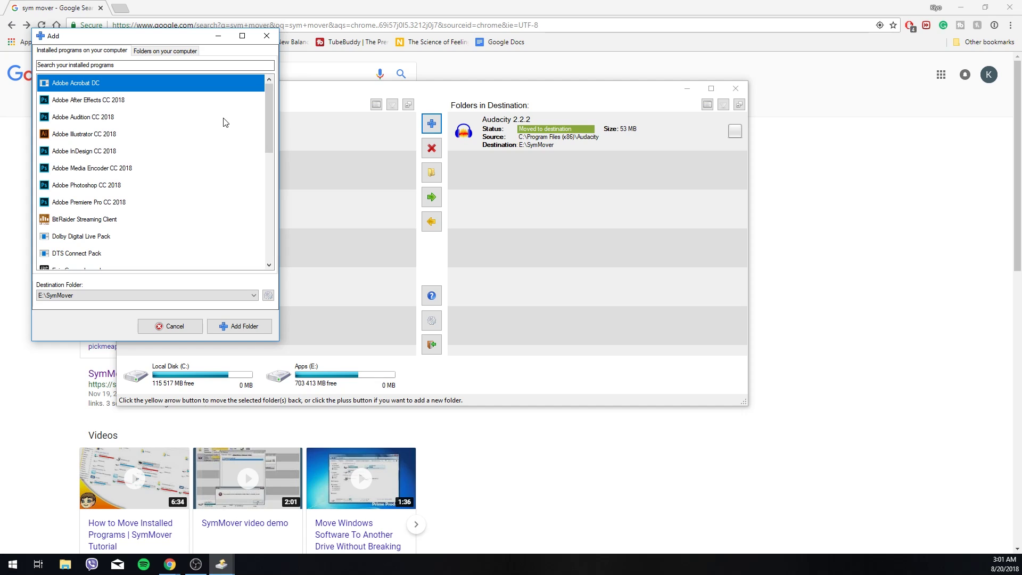
scroll(215, 159, down, 1)
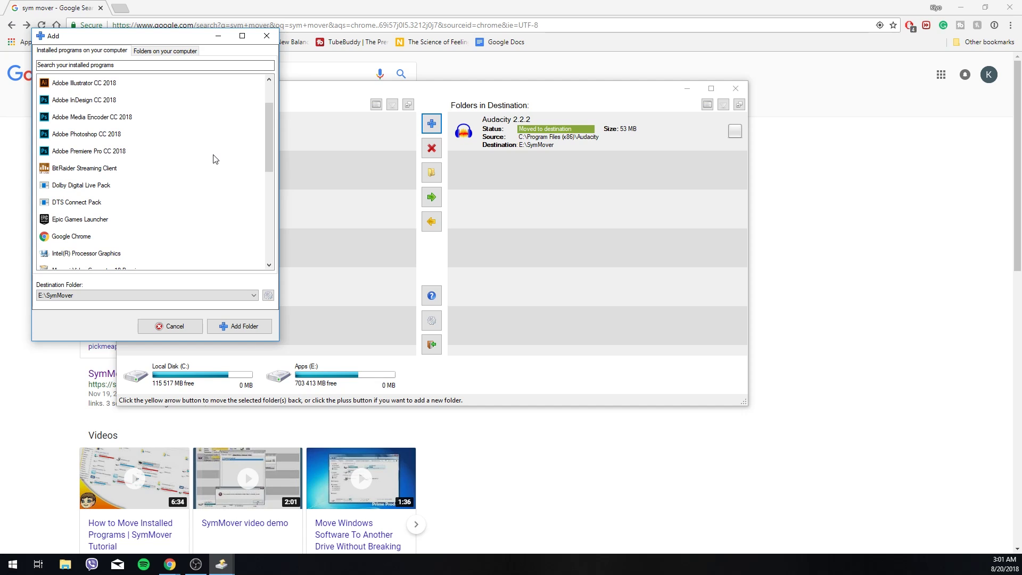
scroll(215, 159, down, 1)
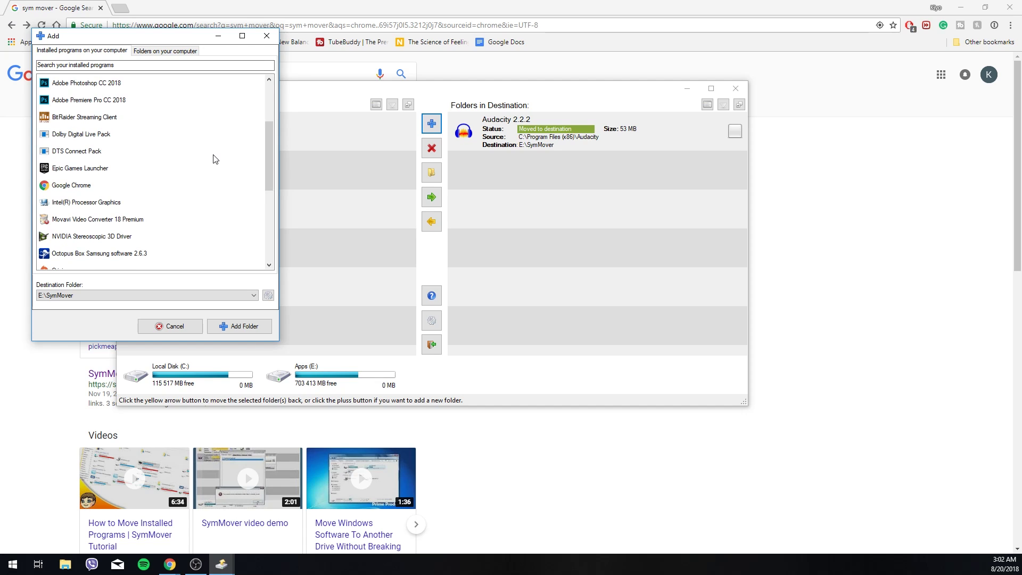
scroll(215, 160, down, 1)
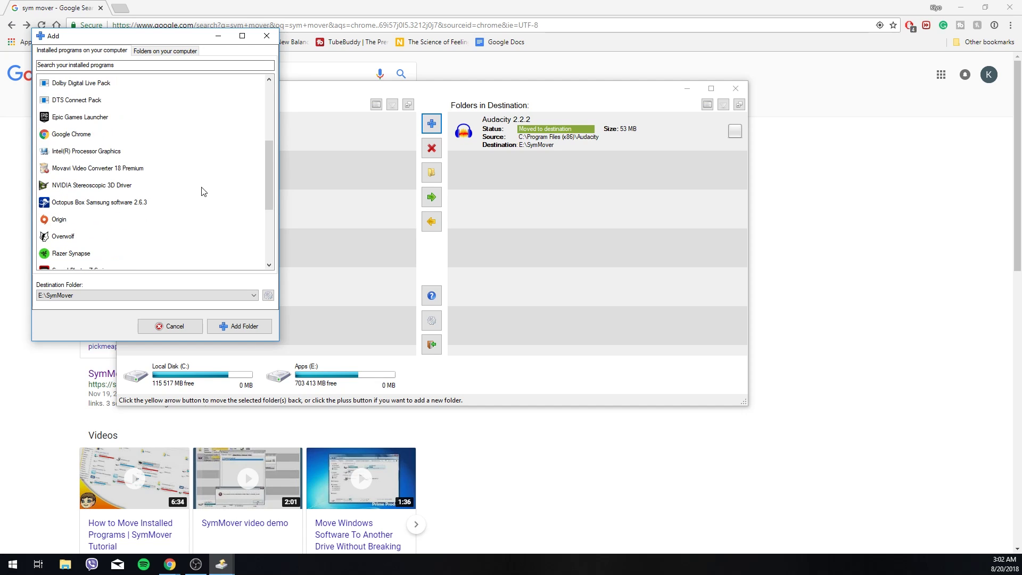
scroll(213, 197, down, 1)
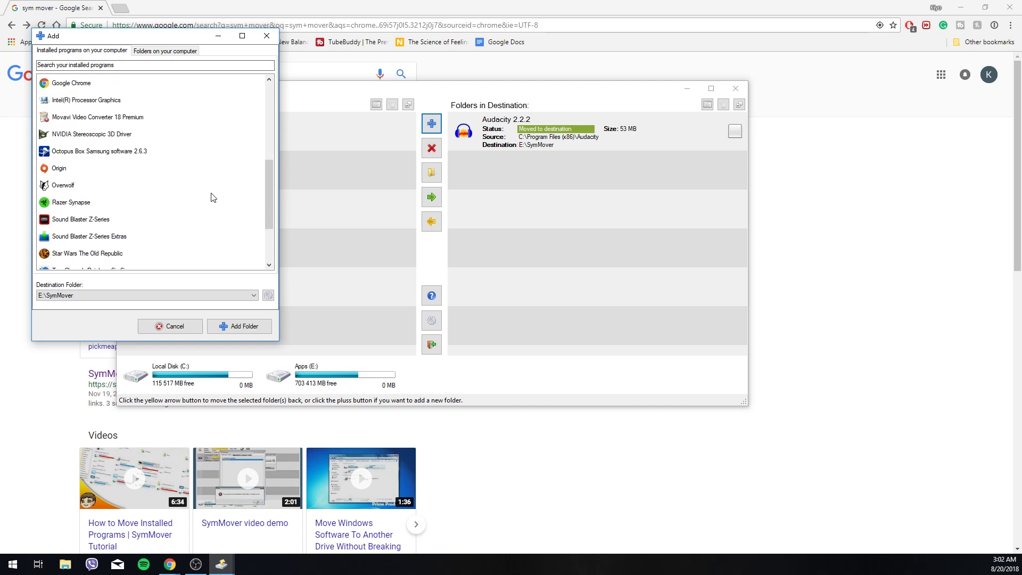
scroll(212, 197, down, 1)
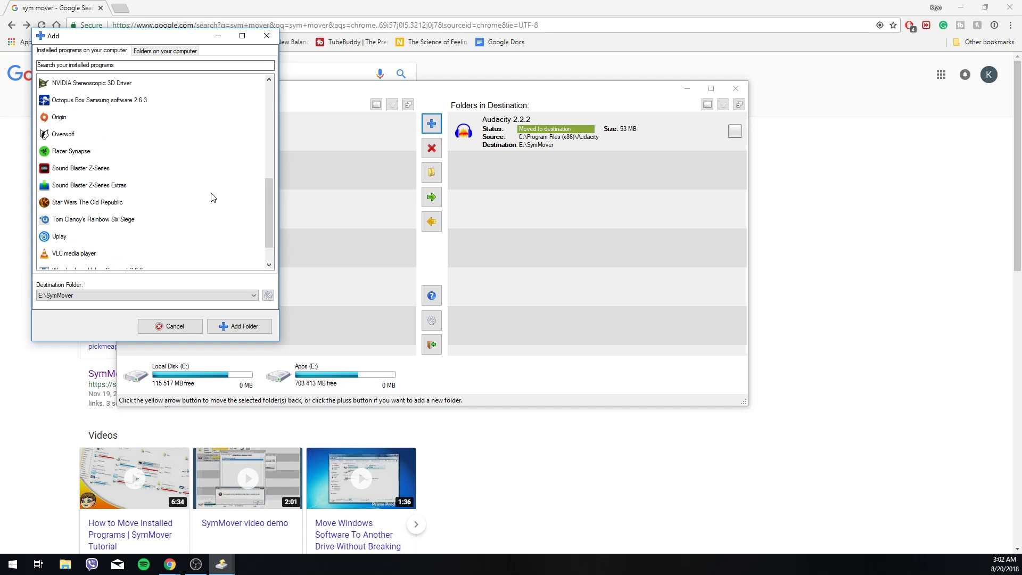
scroll(213, 197, down, 1)
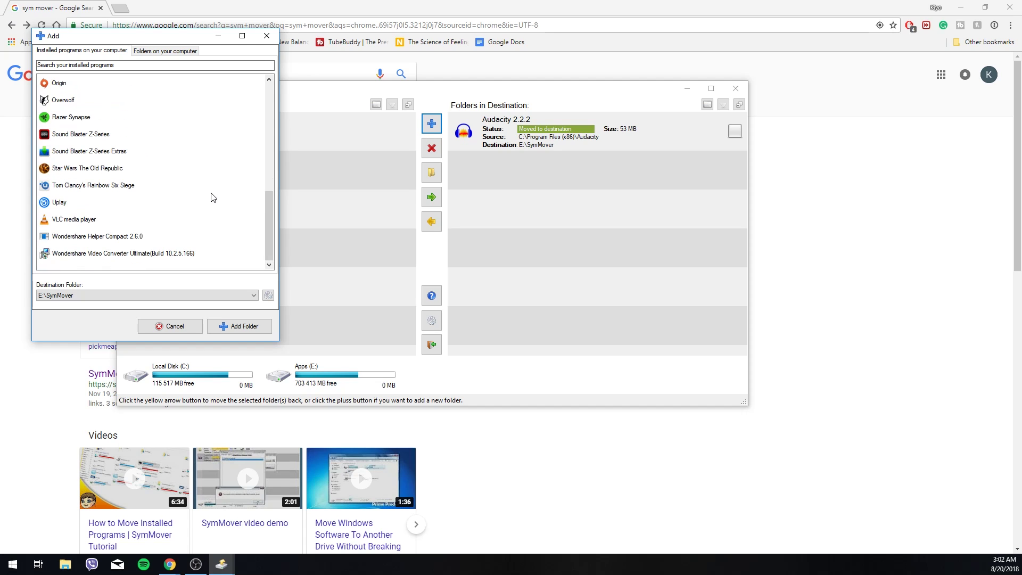
click(156, 239)
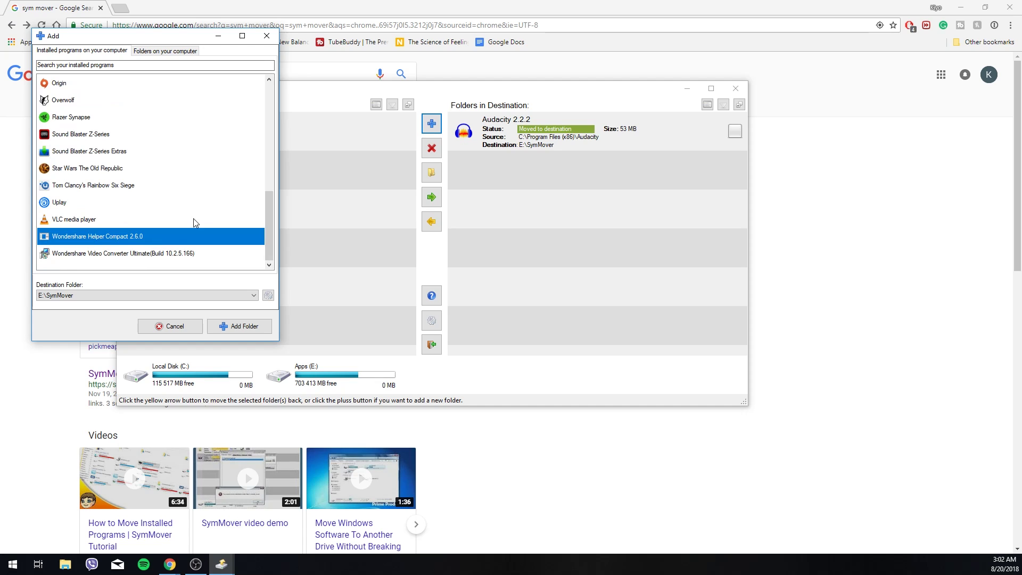
click(196, 254)
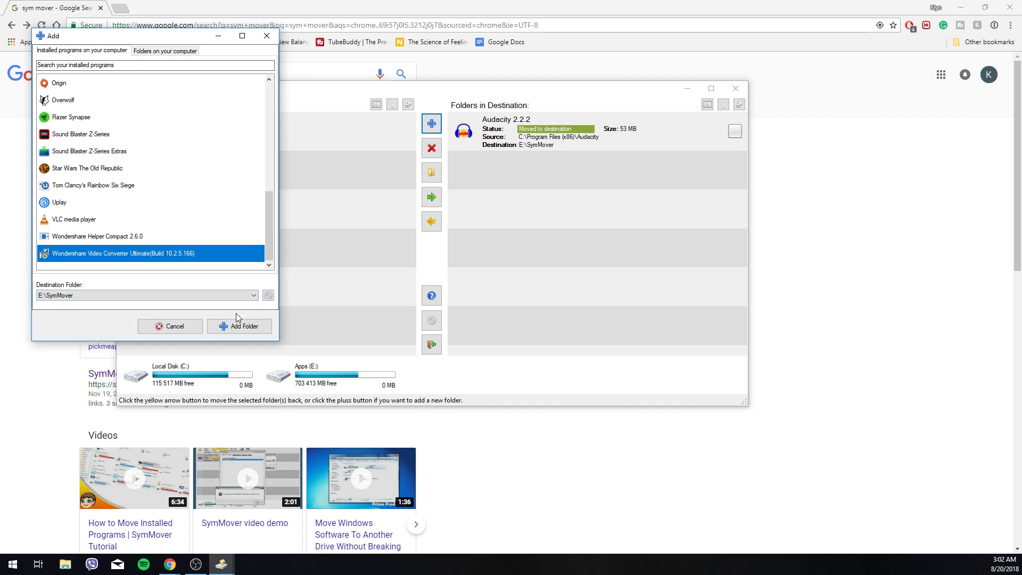
Step: Review the destination folder settings and cancel, keeping E:\SymMover as the destination
click(250, 295)
click(268, 296)
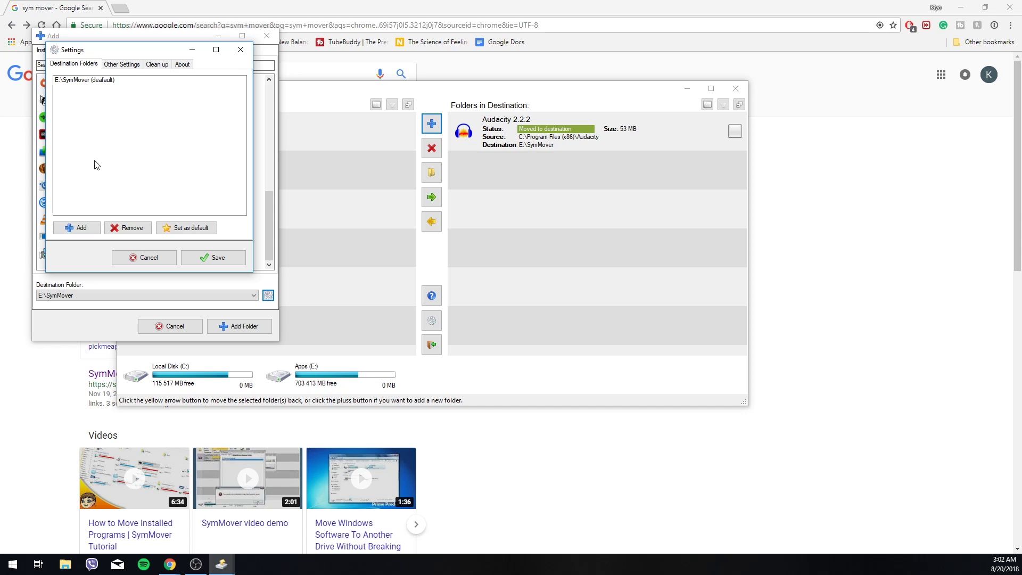
click(77, 227)
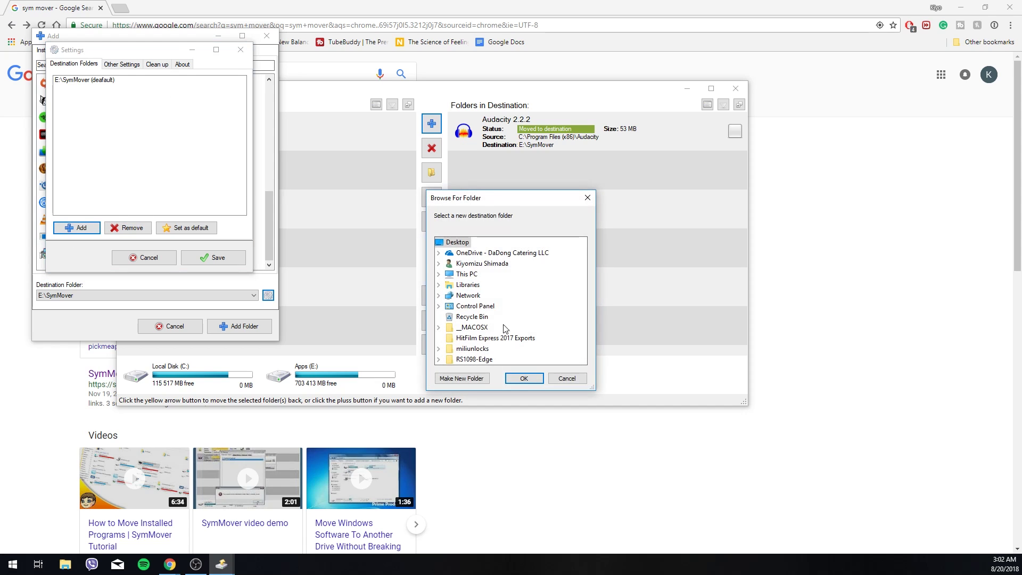
click(567, 378)
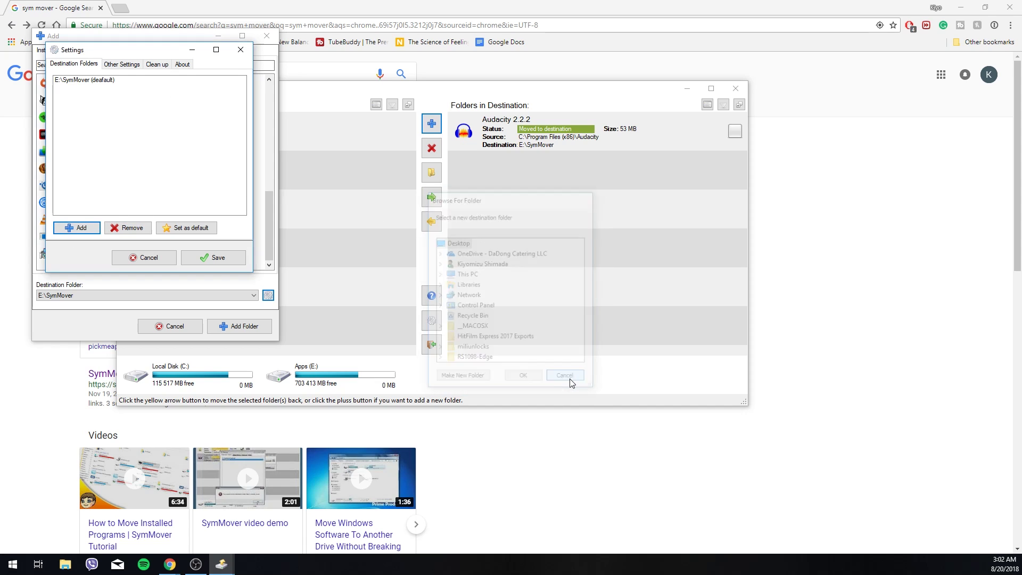
click(155, 257)
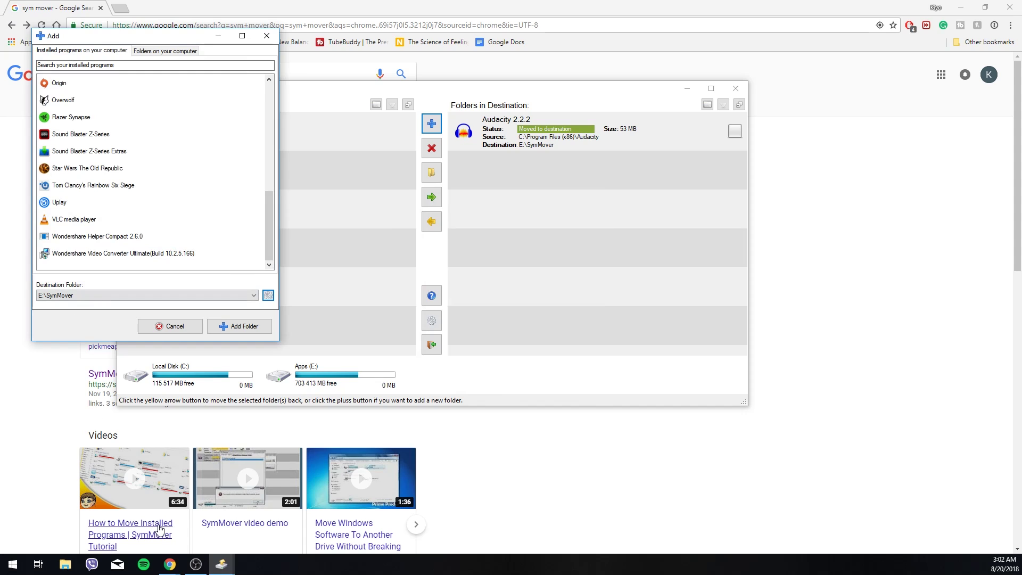
Step: Add Wondershare Video Converter Ultimate and confirm the Normal move to E:\SymMover
click(234, 328)
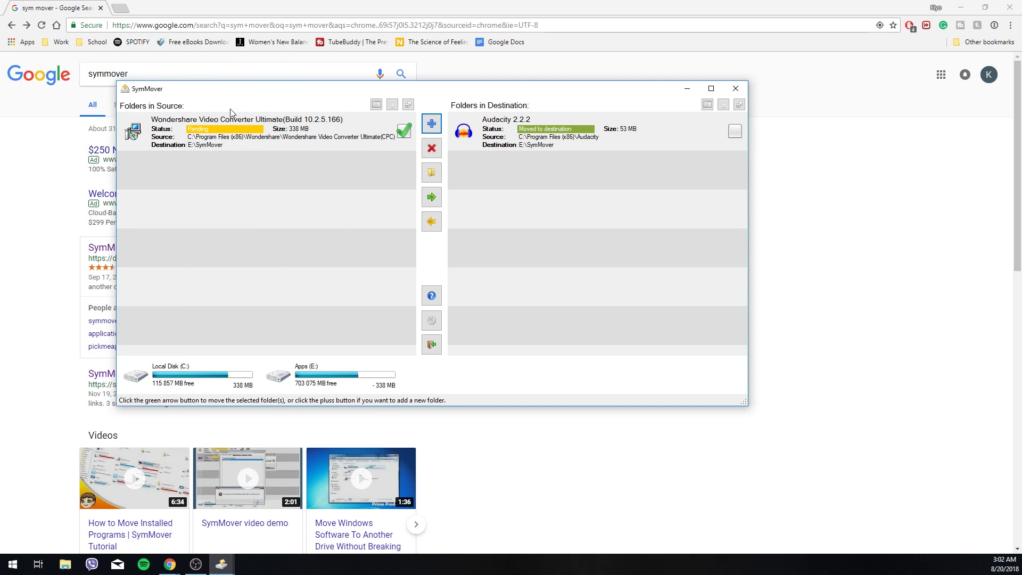
drag(317, 89, 280, 83)
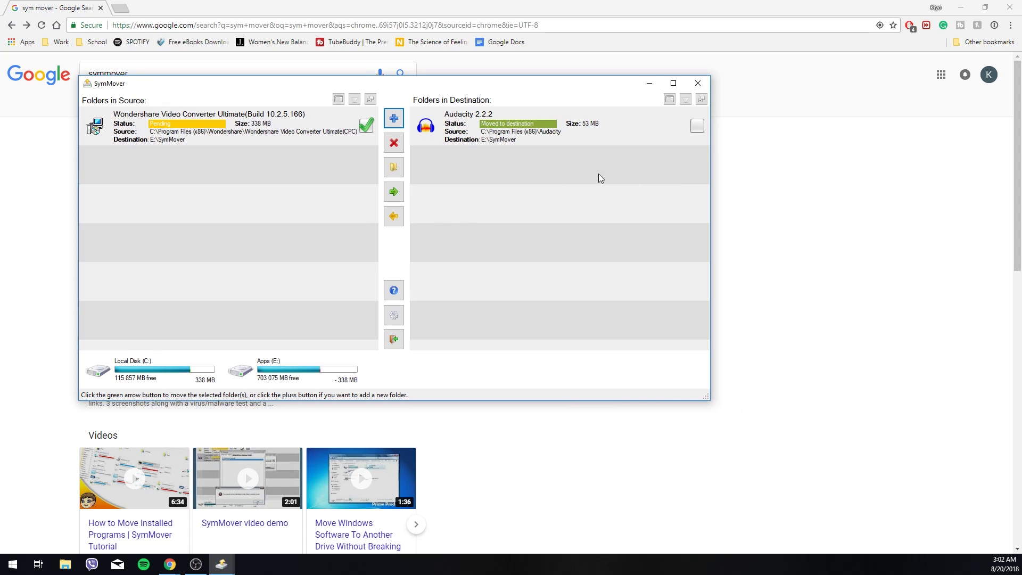
click(392, 196)
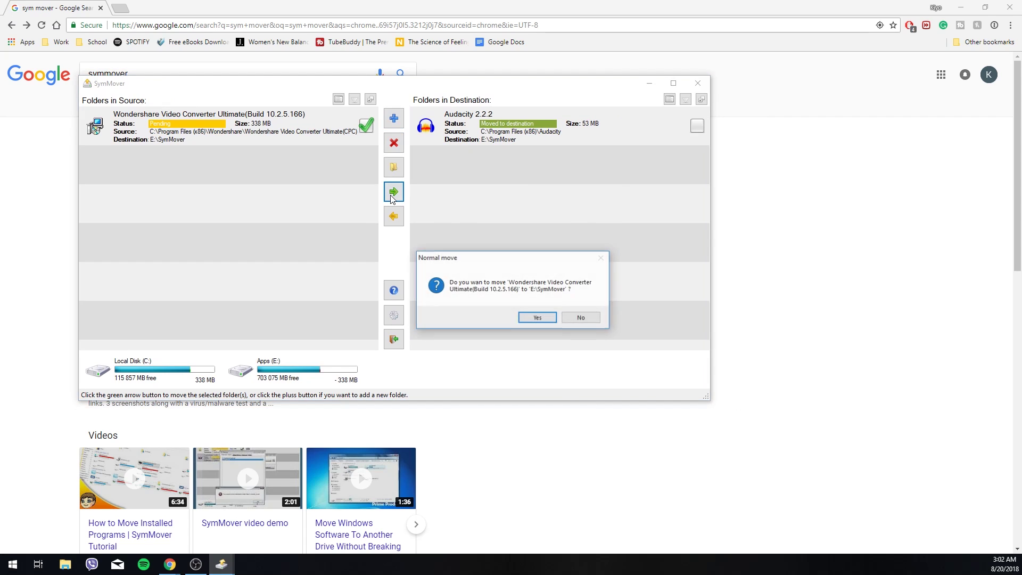
click(546, 320)
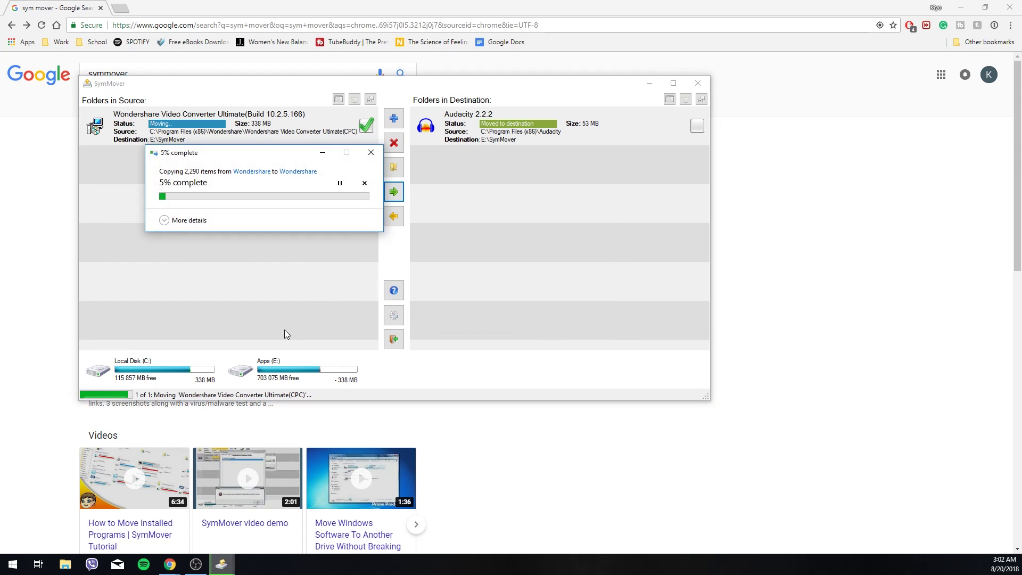
drag(253, 158, 219, 137)
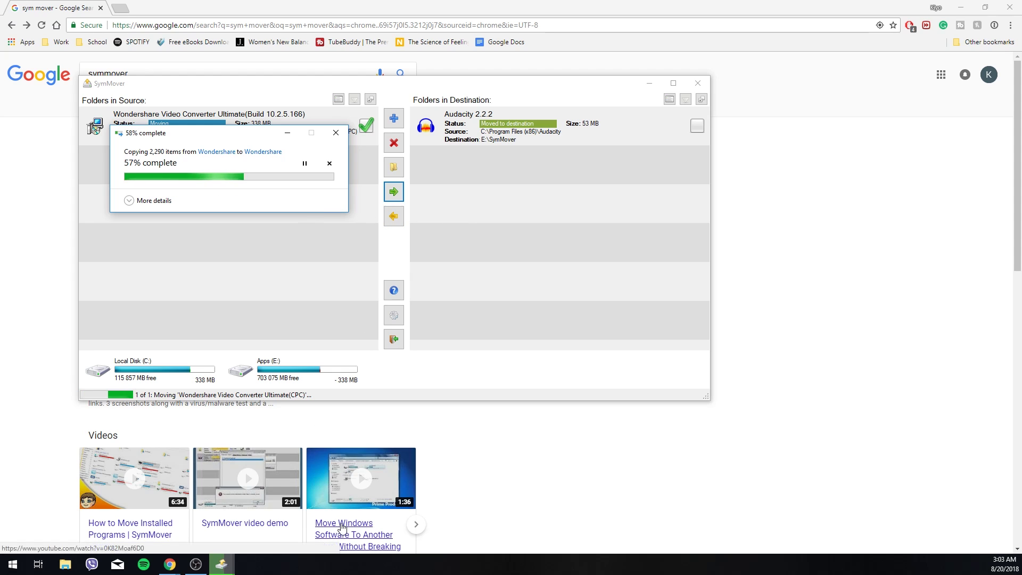
Step: Open C:\Program Files (x86) in File Explorer through This PC, maximized
click(62, 566)
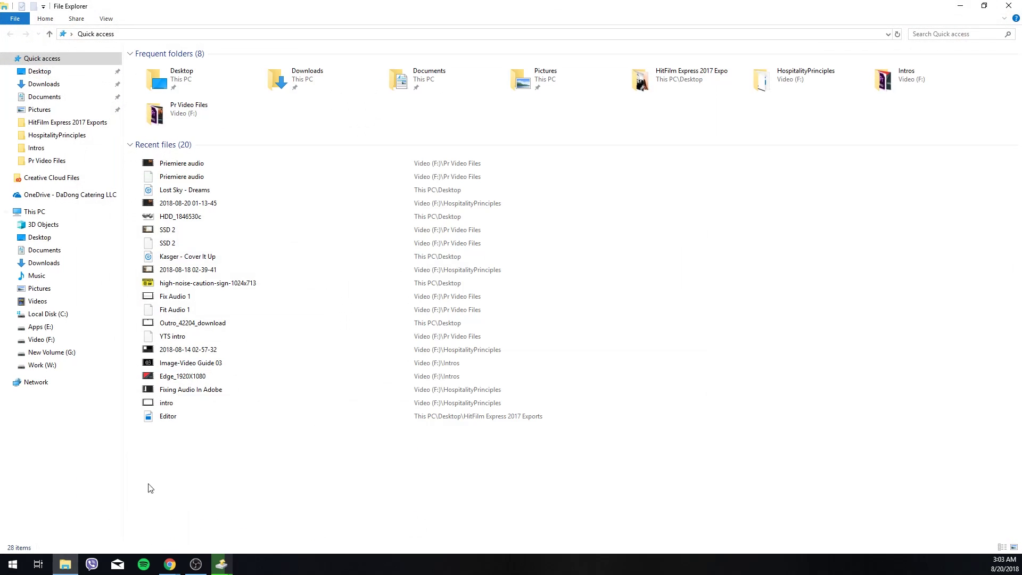
click(983, 5)
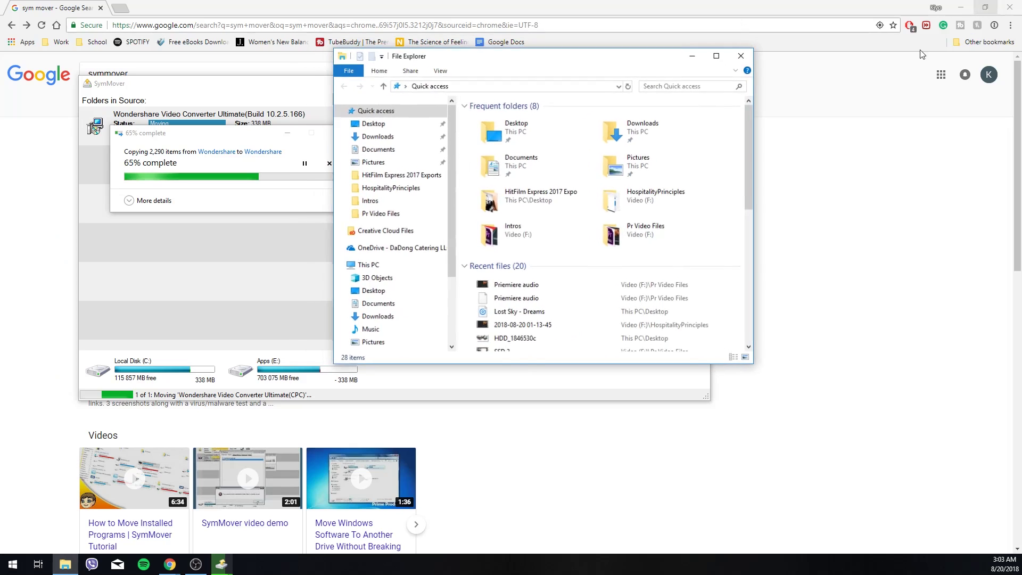
drag(552, 63, 459, 55)
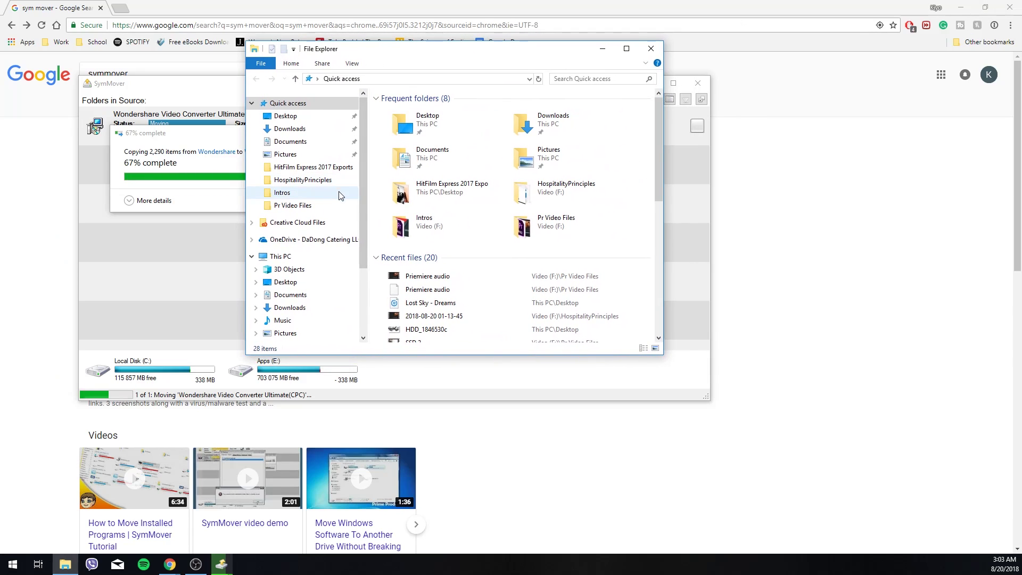
click(311, 261)
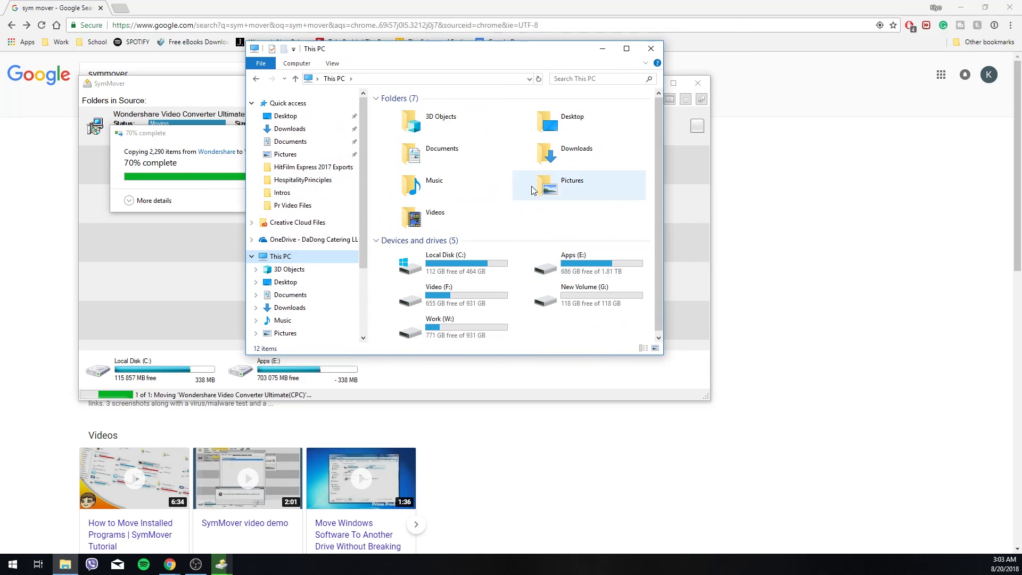
double_click(491, 257)
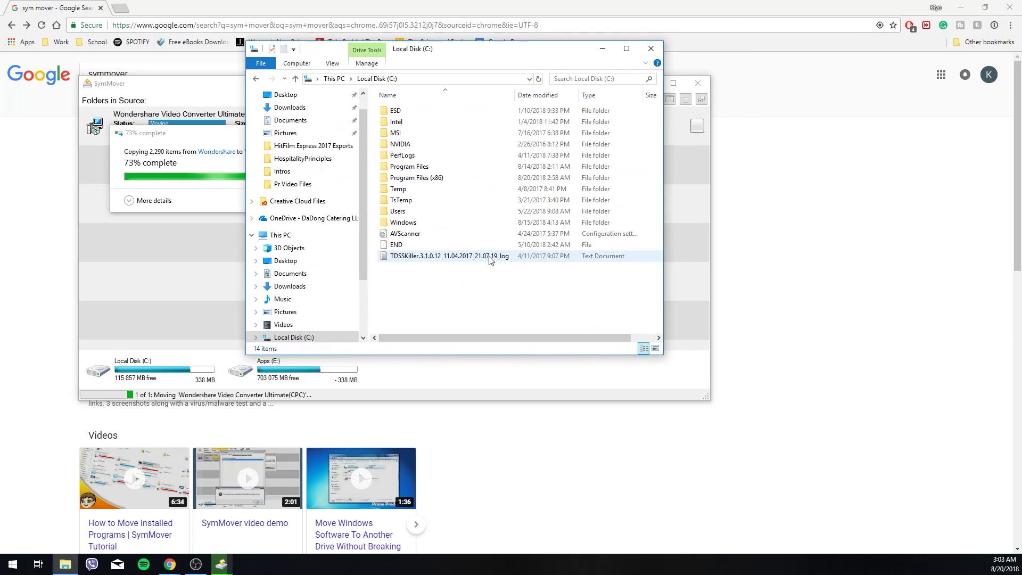
double_click(448, 179)
drag(452, 48, 332, 34)
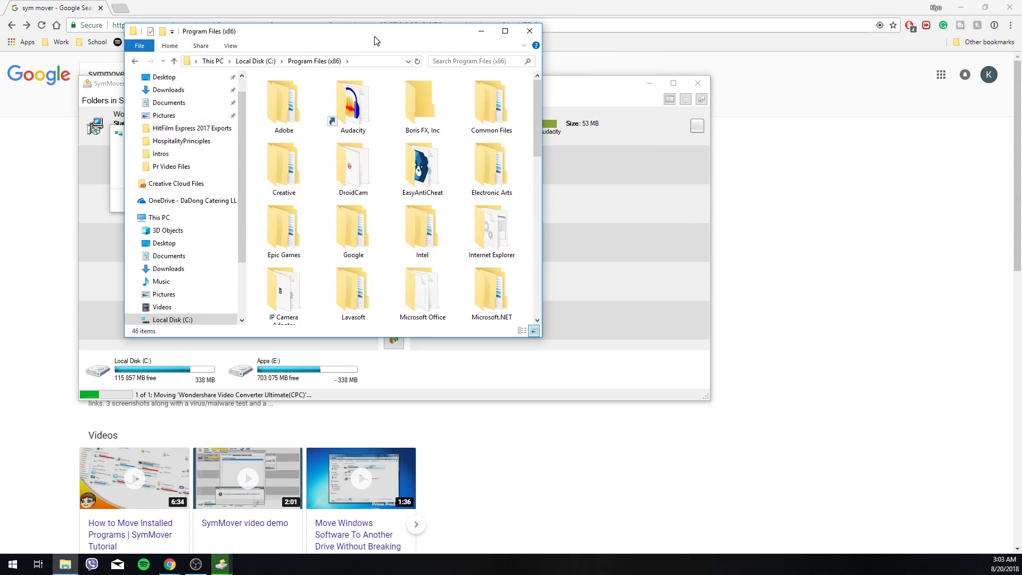
click(506, 35)
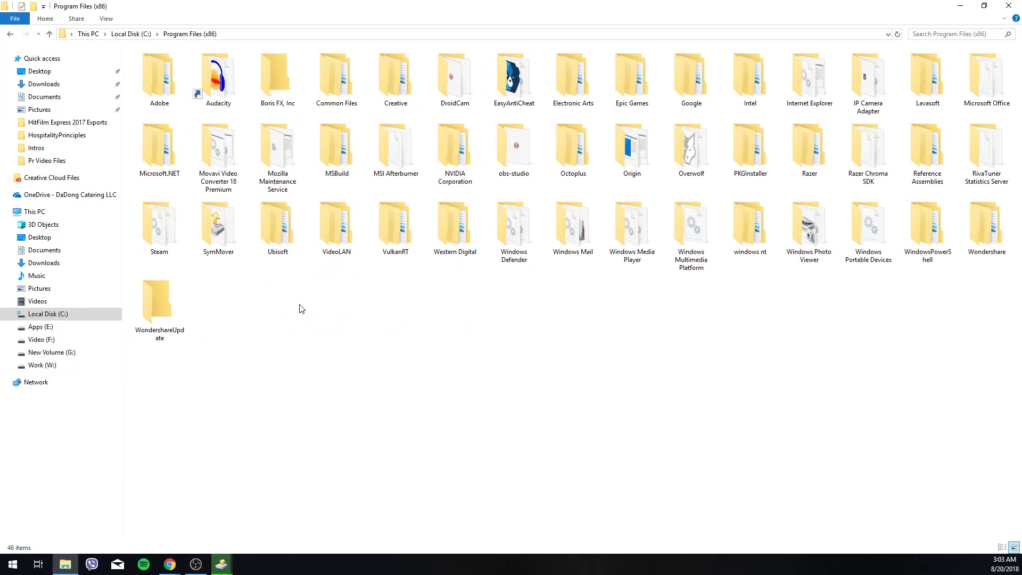
Step: Look inside the Western Digital folder and return to Program Files (x86)
drag(192, 355, 971, 160)
click(719, 304)
double_click(458, 232)
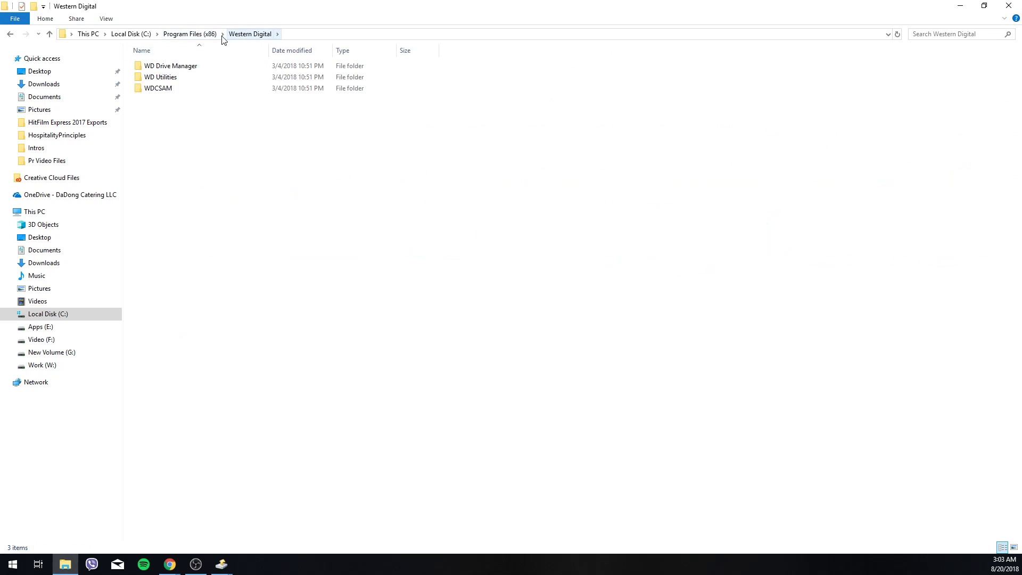
click(10, 34)
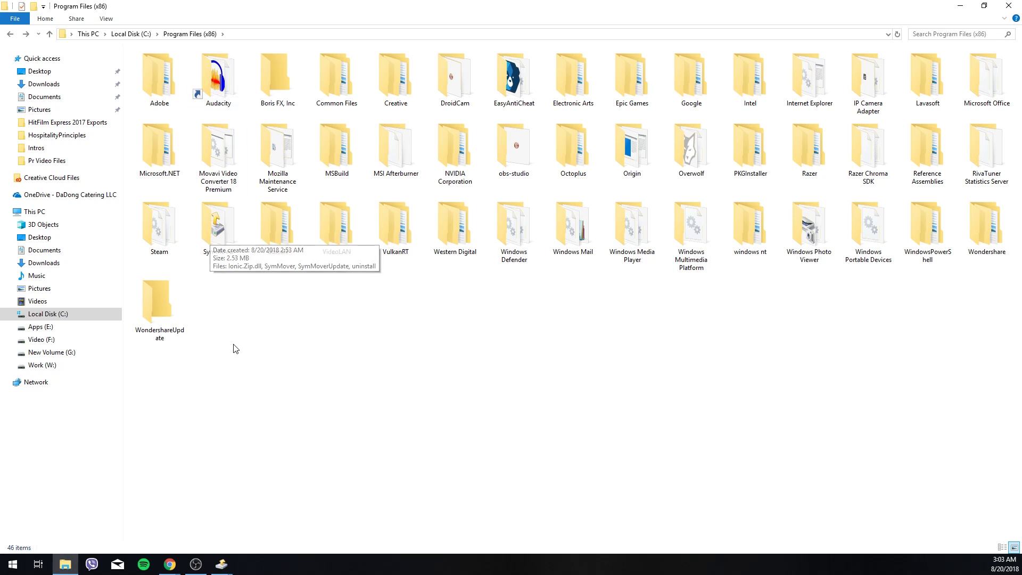
Step: Close the finished SymMover window
mouse_move(222, 563)
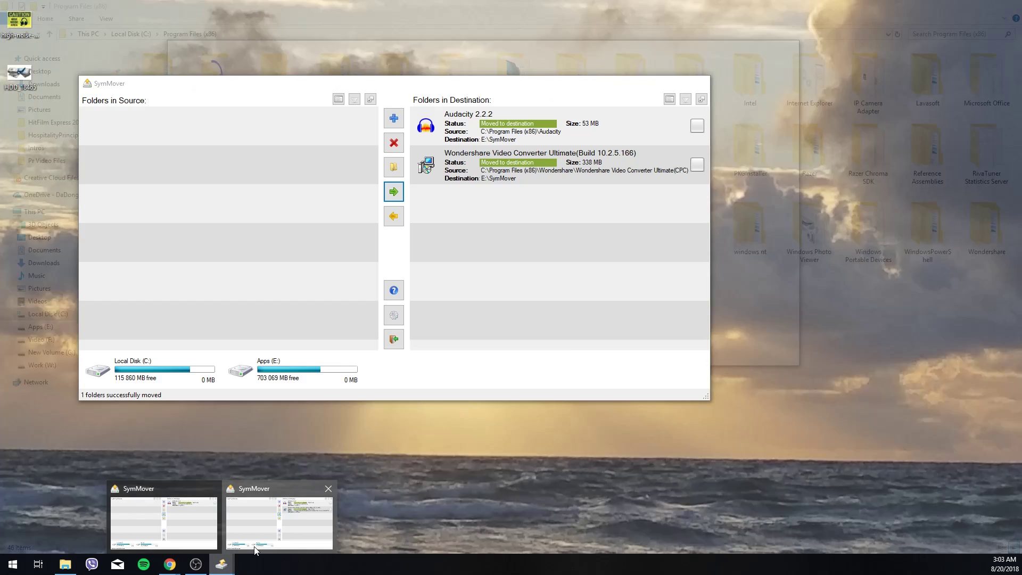
click(254, 548)
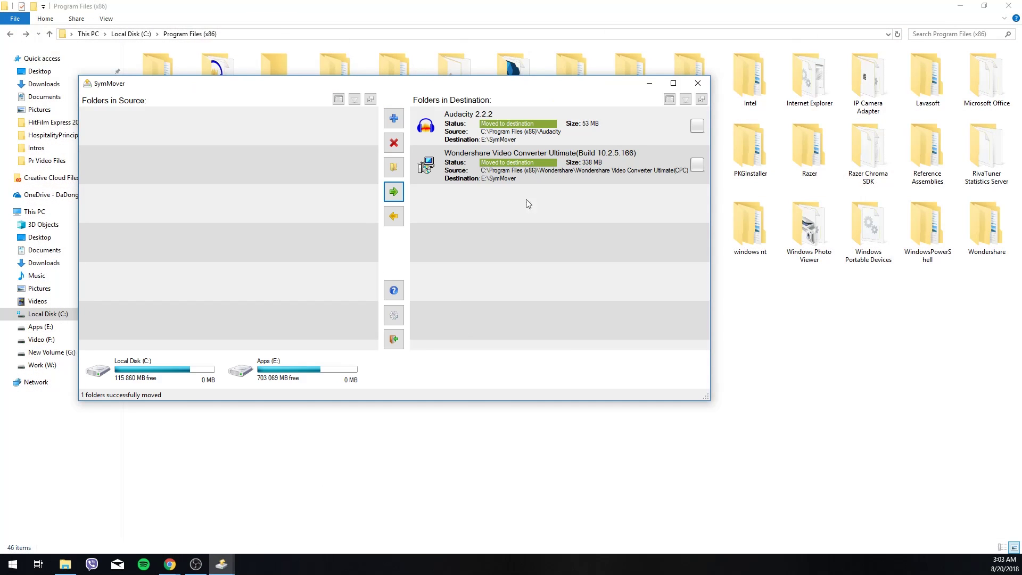
click(698, 83)
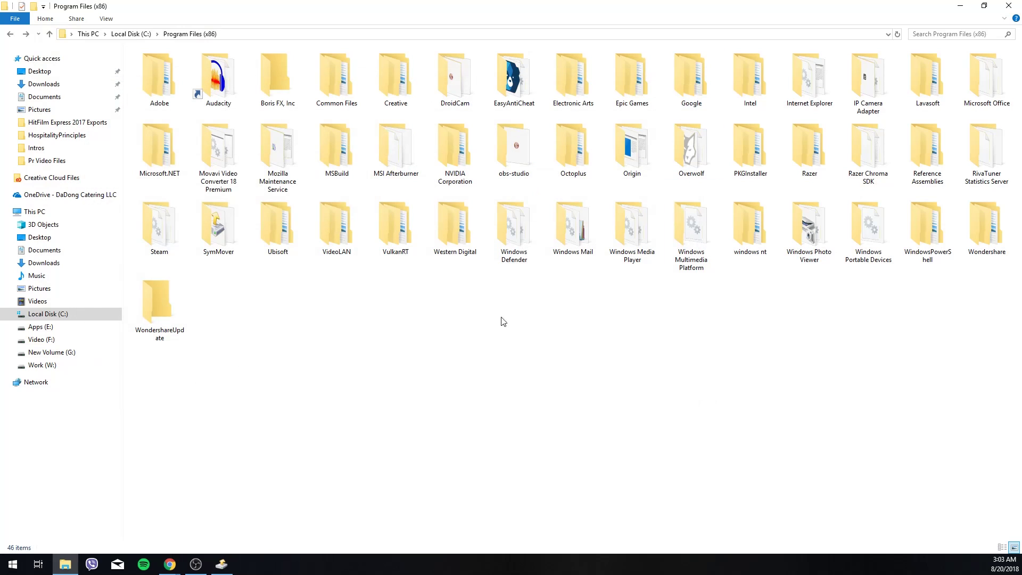
Step: Check the now-empty WondershareUpdate folder, then return to Program Files (x86)
double_click(177, 304)
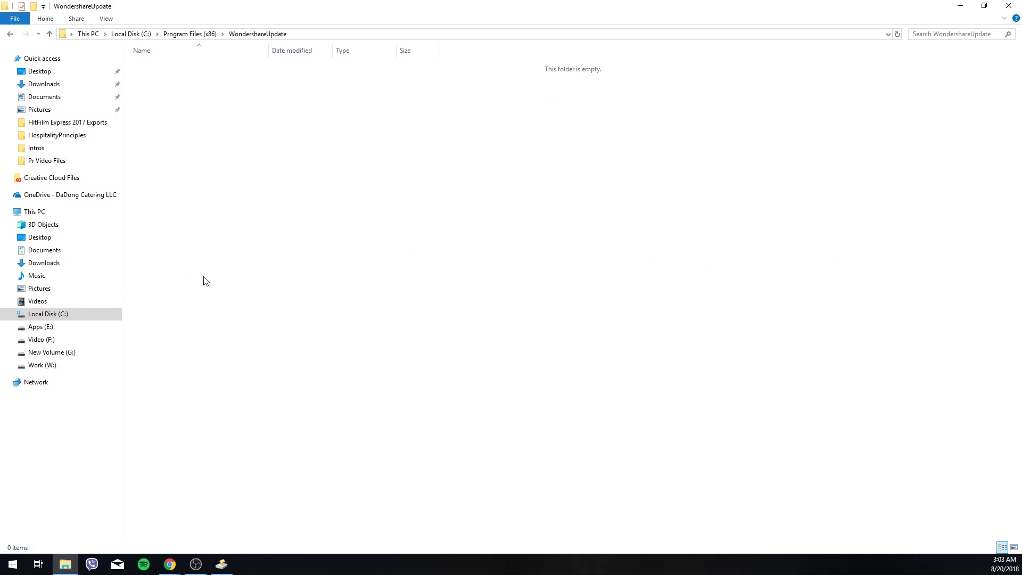
click(9, 35)
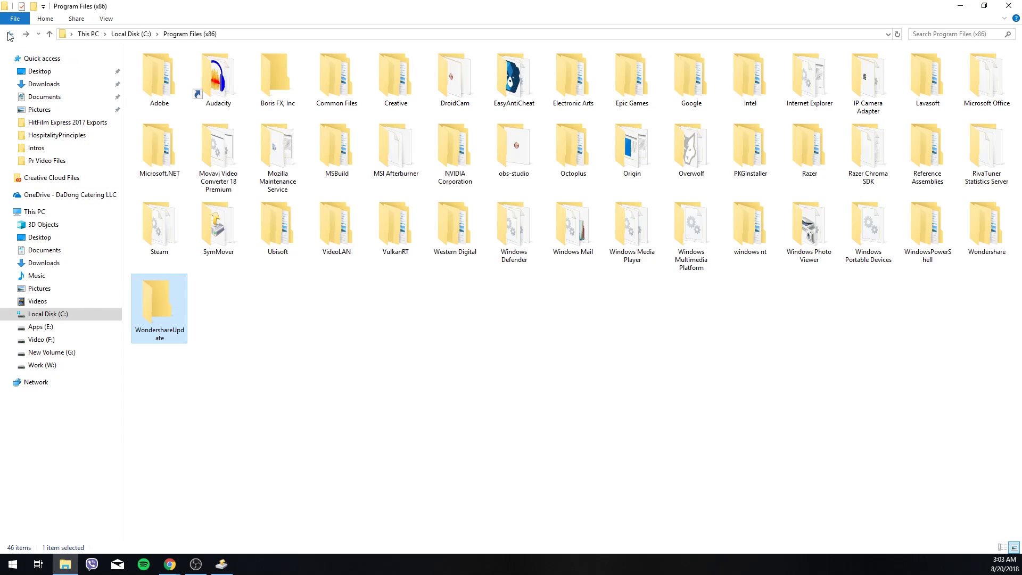
click(10, 34)
click(25, 34)
click(295, 320)
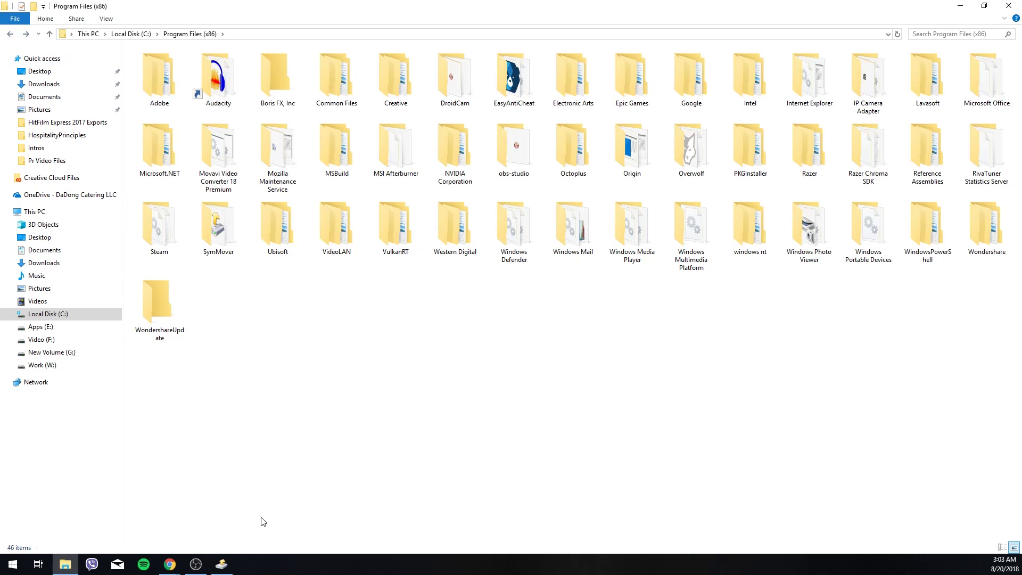
Step: Open E:\SymMover\C\Program Files (x86) on the Apps (E:) drive
click(55, 330)
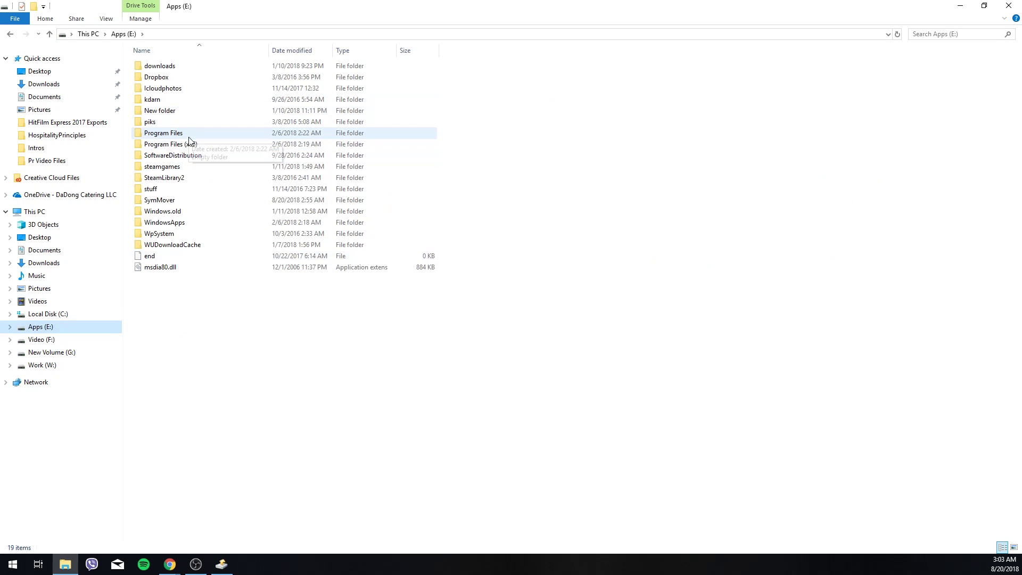
double_click(200, 204)
double_click(147, 66)
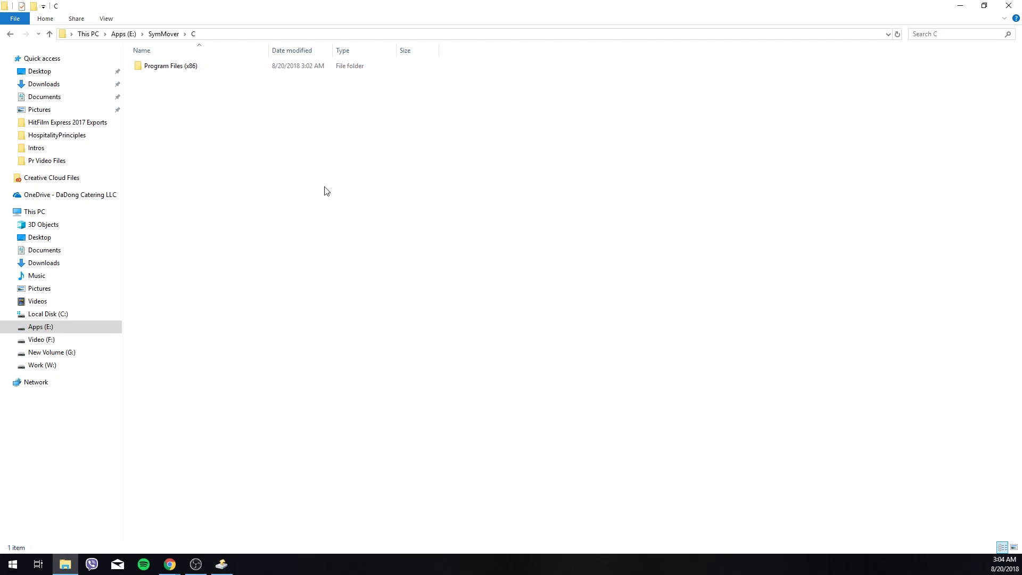
double_click(170, 67)
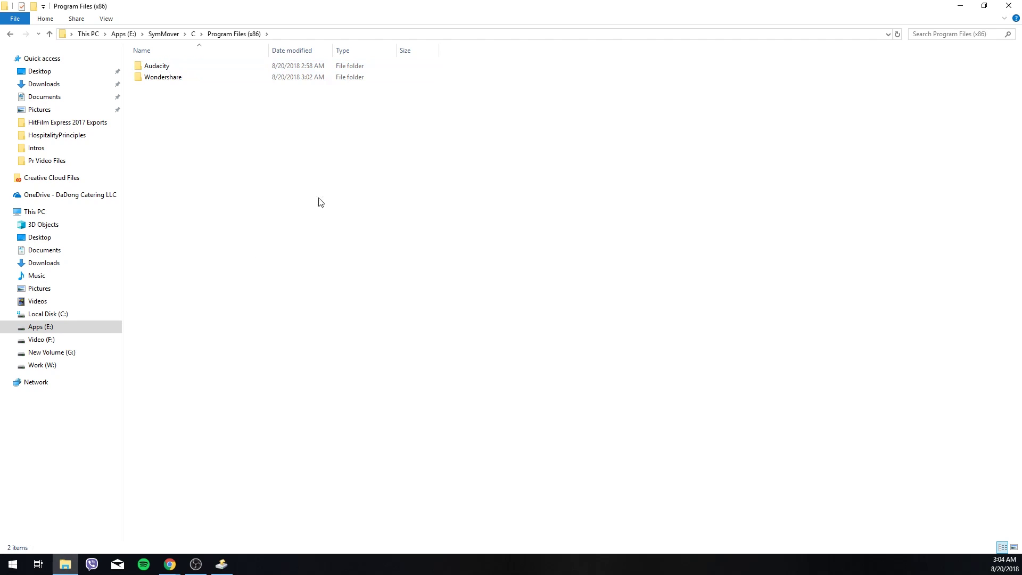
Step: Inspect the moved Wondershare Video Converter Ultimate(CPC) and Audacity folders
double_click(191, 78)
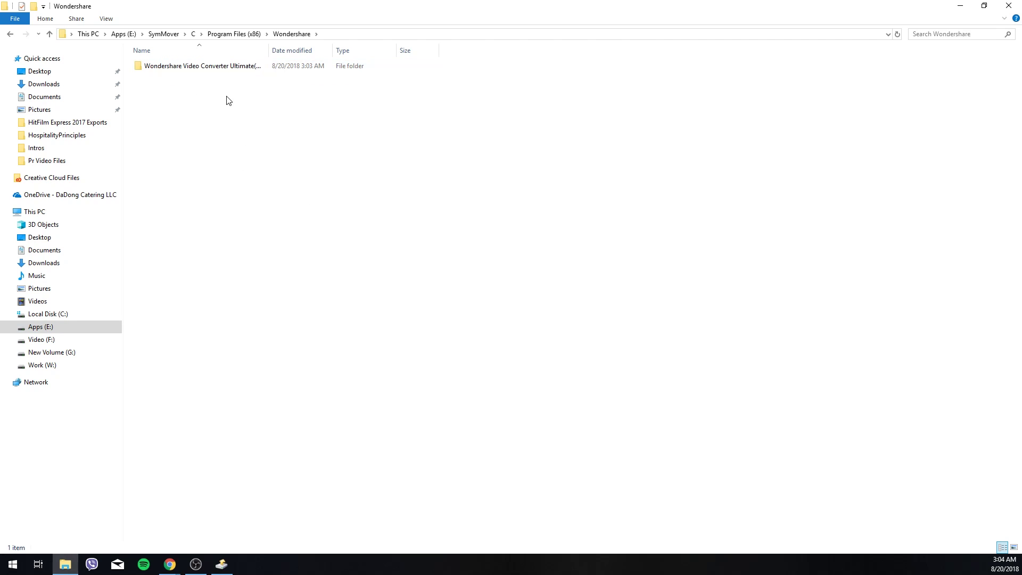
double_click(221, 66)
scroll(472, 203, down, 2)
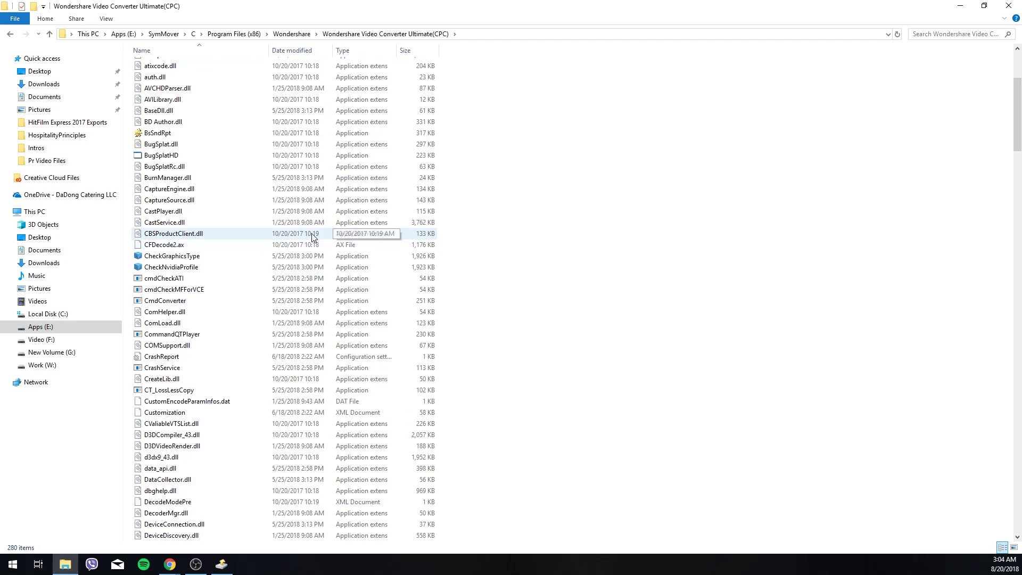
scroll(312, 237, up, 2)
click(11, 34)
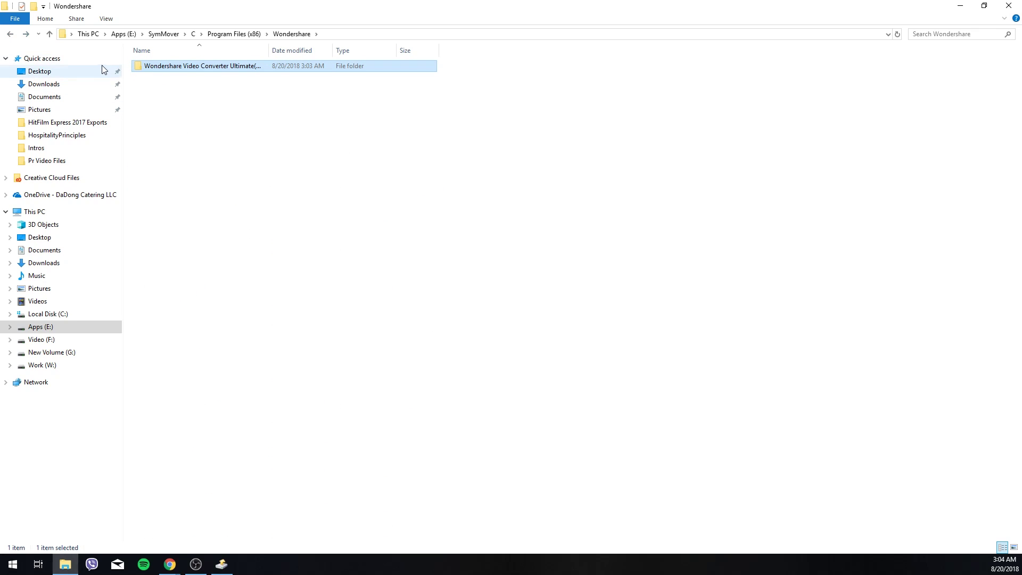
click(10, 34)
double_click(184, 67)
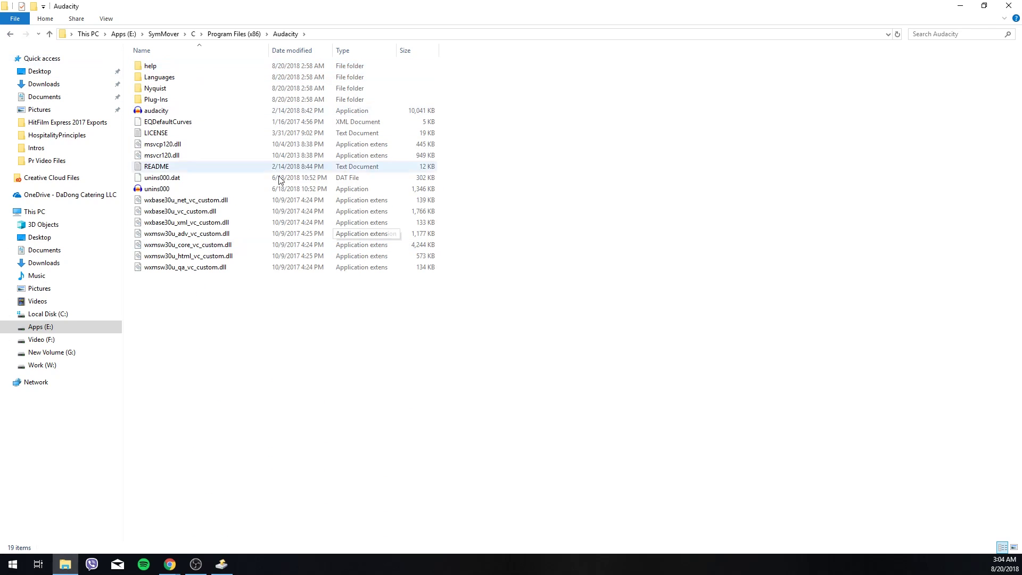
click(10, 34)
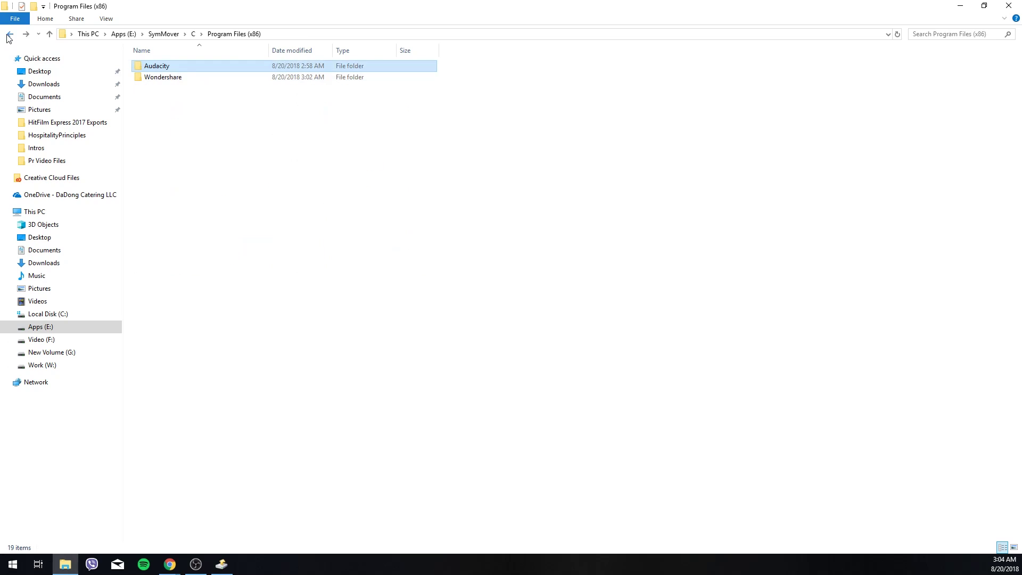
Step: Close File Explorer, the browser and SymMover
click(1009, 6)
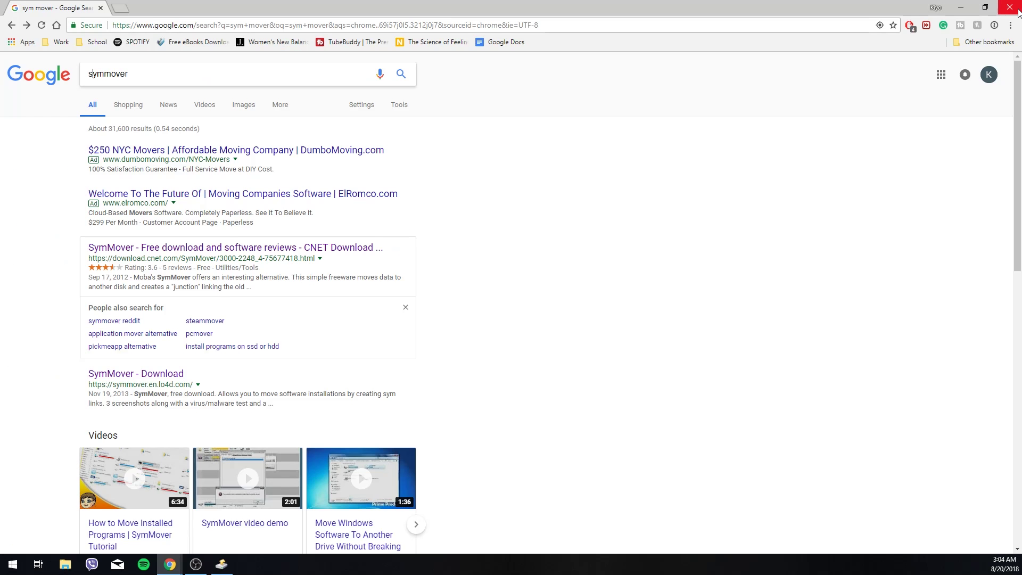
click(1011, 6)
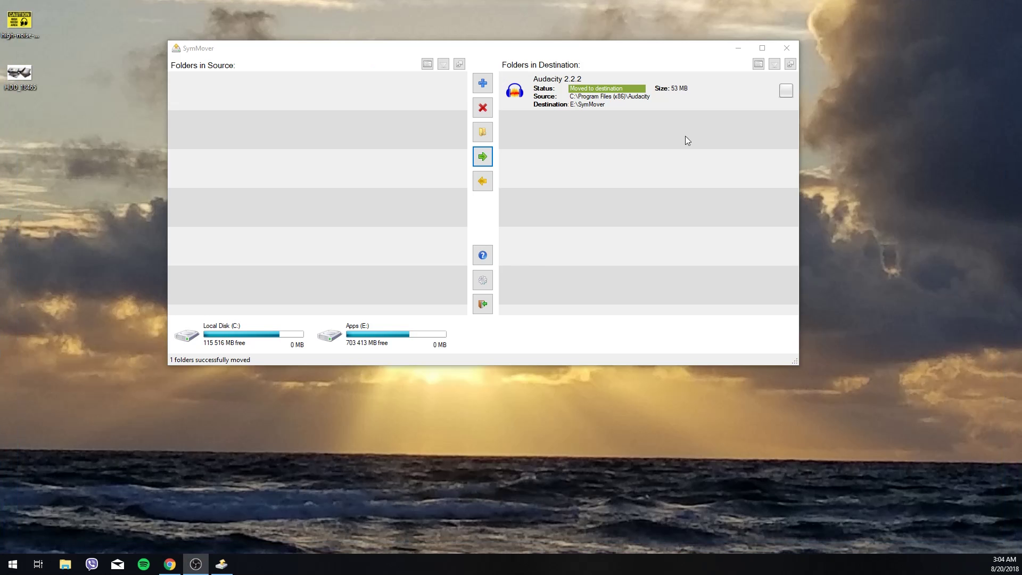
click(785, 48)
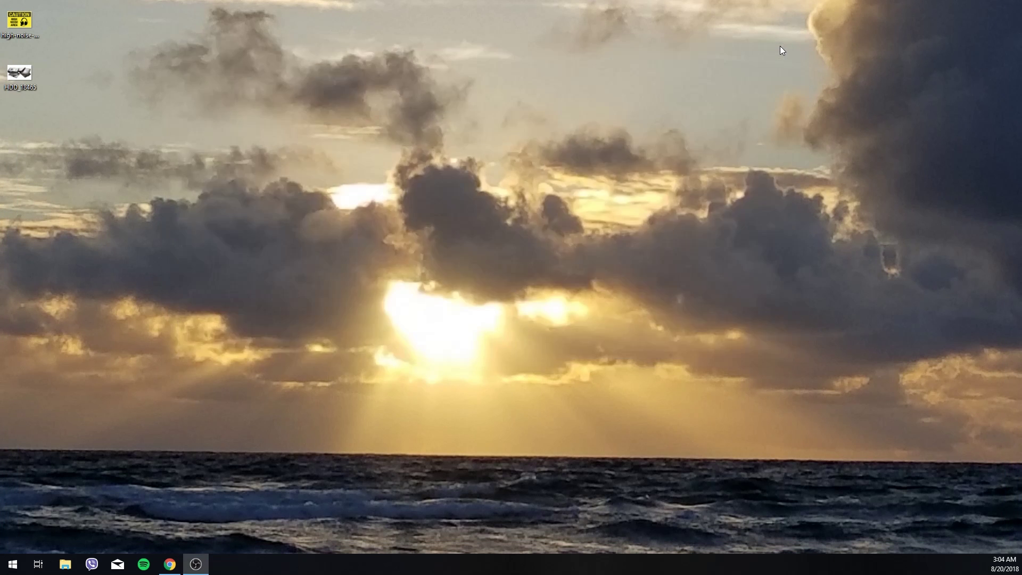
Step: Launch Audacity from the Start menu app list
click(13, 565)
scroll(120, 391, down, 6)
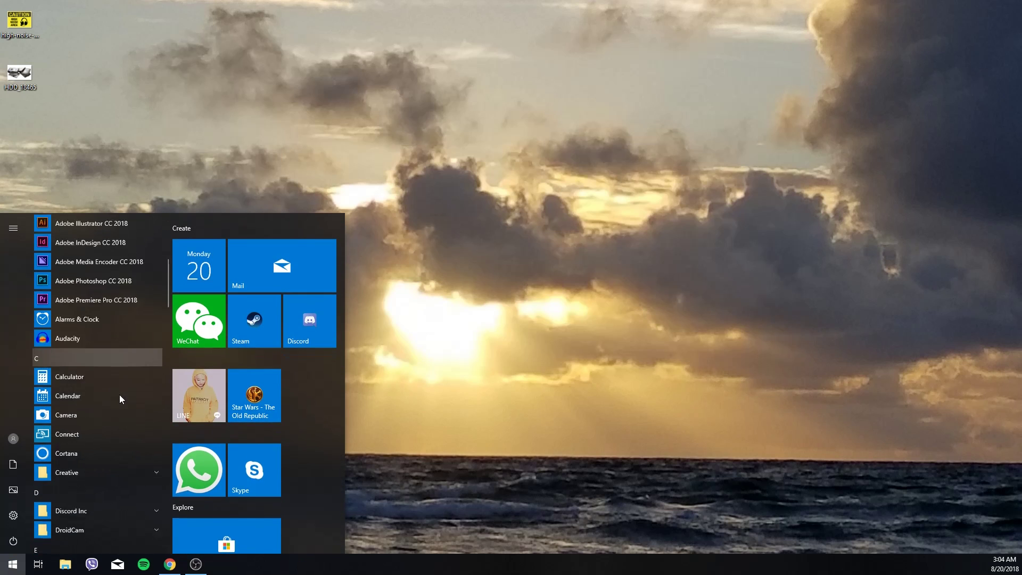
click(118, 327)
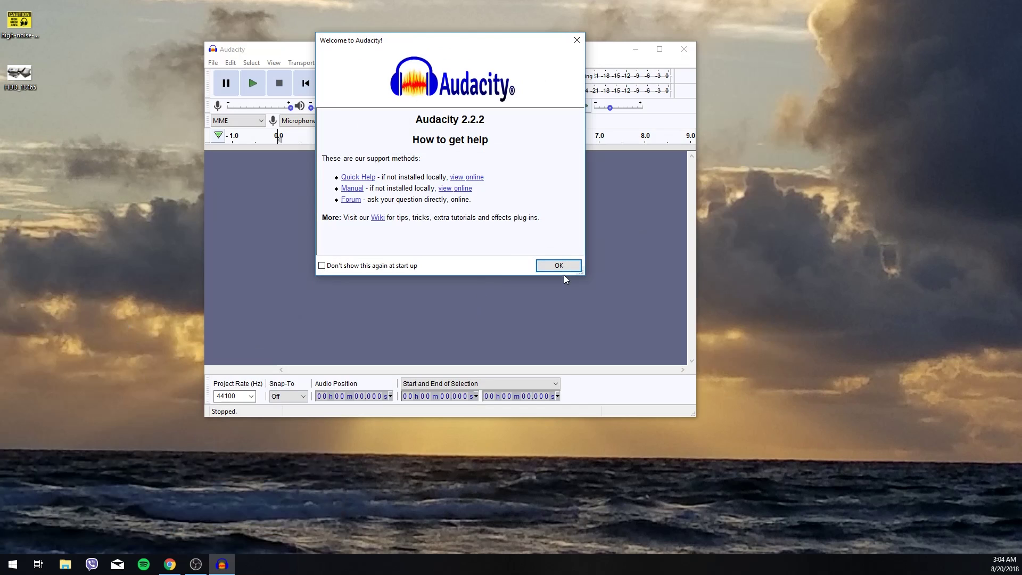
Step: Dismiss Audacity's welcome message and check the Microphone and recording channel dropdowns unchanged
click(564, 266)
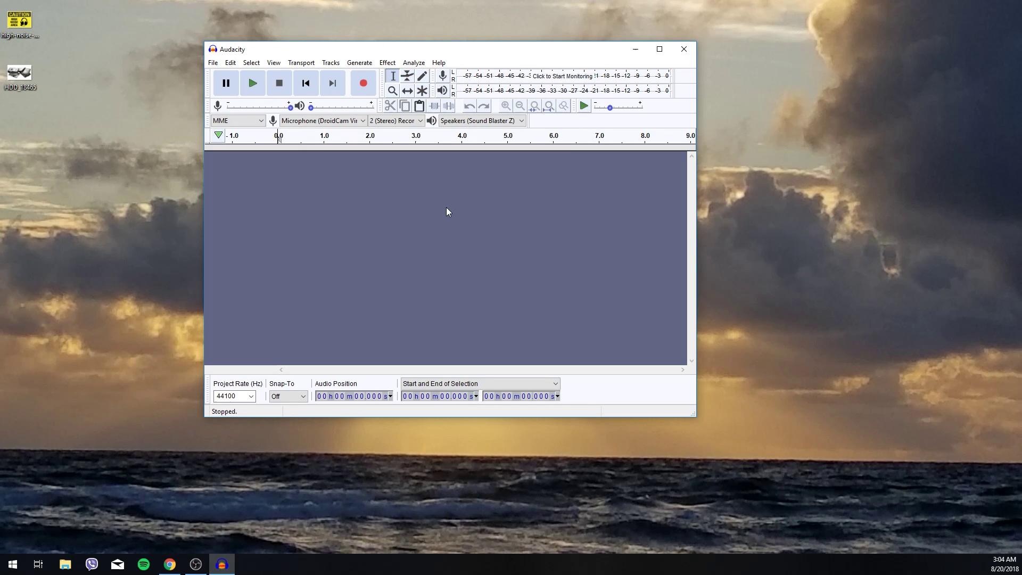
click(322, 120)
click(455, 224)
key(Tab)
key(alt+Down)
click(505, 218)
drag(557, 56, 566, 76)
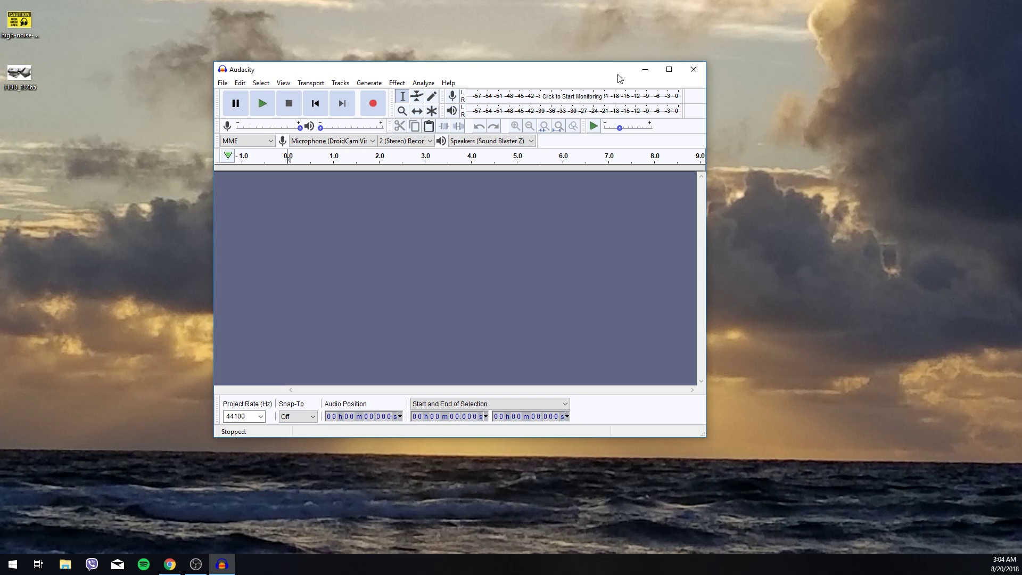
drag(614, 75, 593, 68)
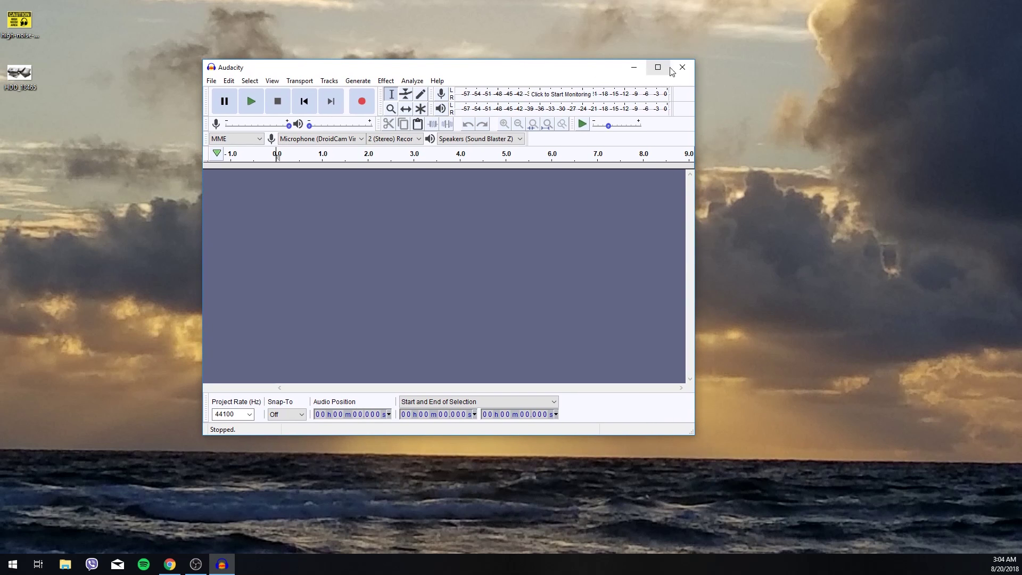